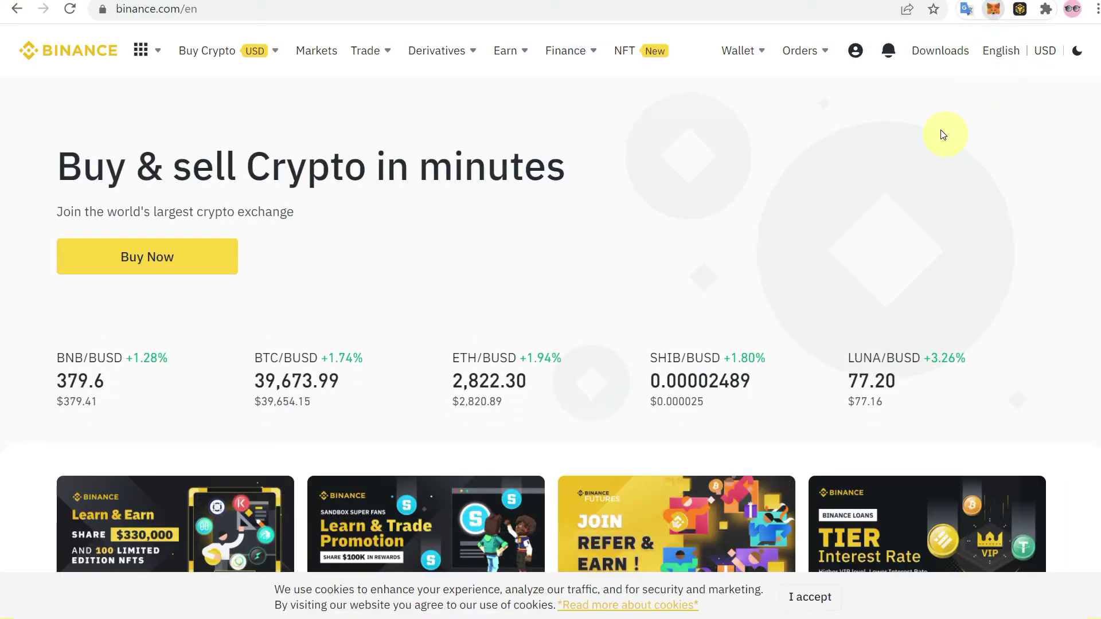
- Open the MetaMask wallet over the Binance homepage to see the 0.0269 ETH balance
{"action": "key", "text": "alt+shift+m"}
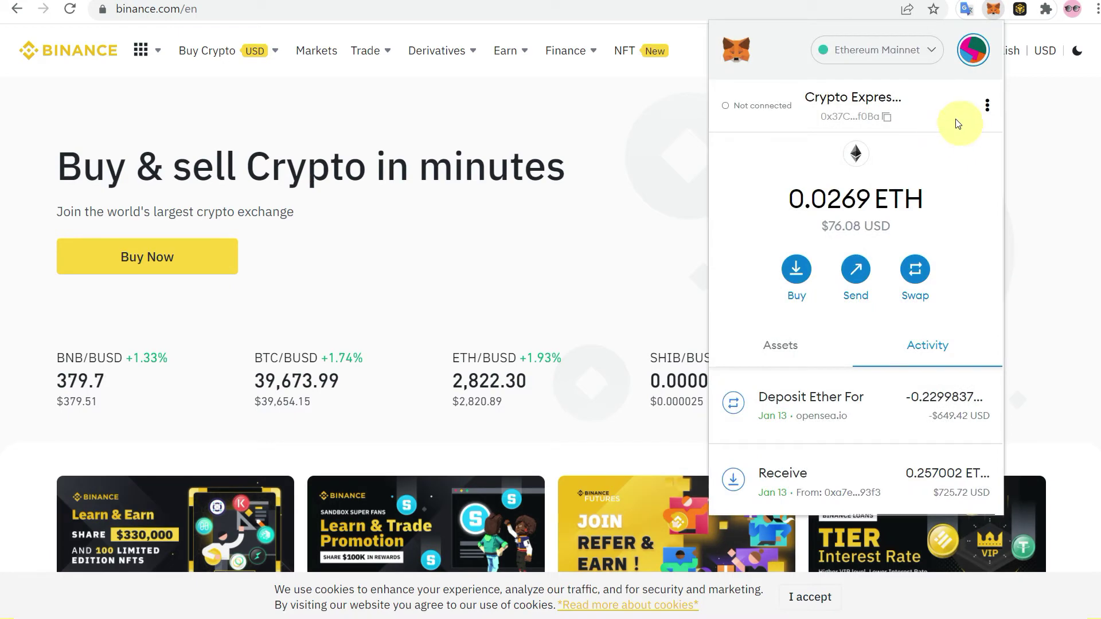
- Check that MetaMask is on Ethereum Mainnet, then return to the Binance homepage
{"action": "left_click", "coordinate": [898, 53]}
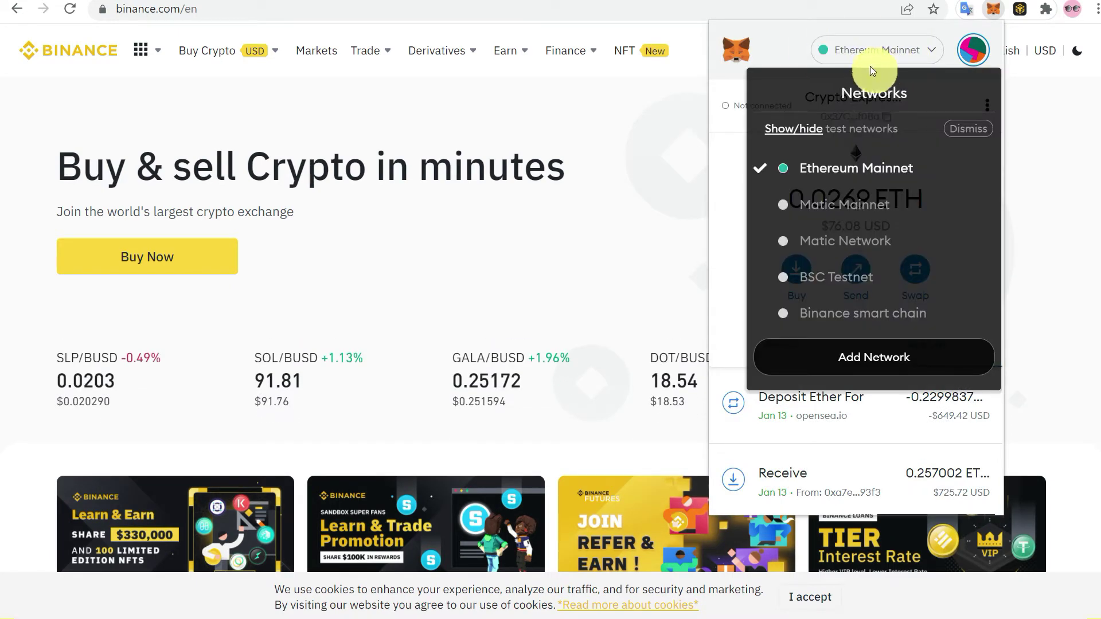
{"action": "left_click", "coordinate": [792, 51]}
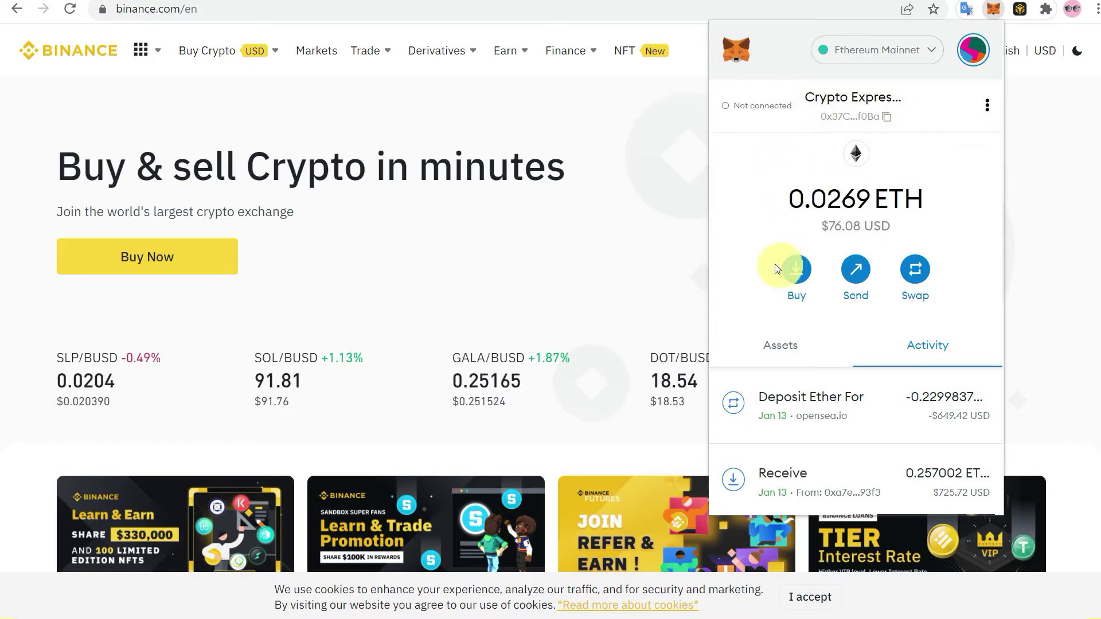
{"action": "left_click", "coordinate": [855, 274]}
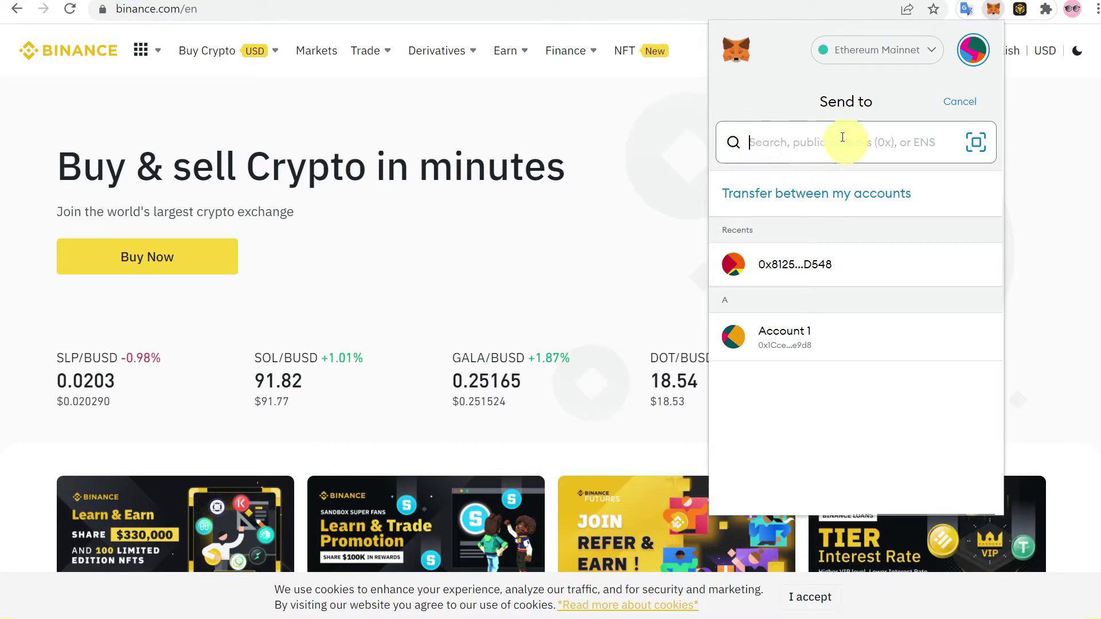
{"action": "left_click", "coordinate": [76, 62]}
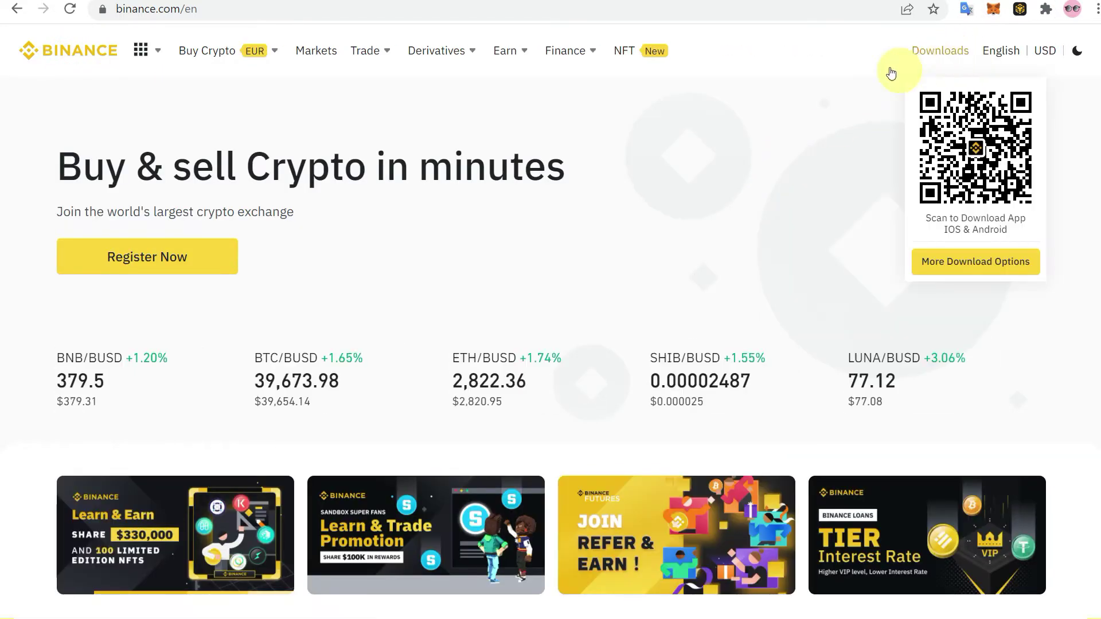
- Go from Wallet Overview to the Fiat and Spot wallet page
{"action": "mouse_move", "coordinate": [737, 50]}
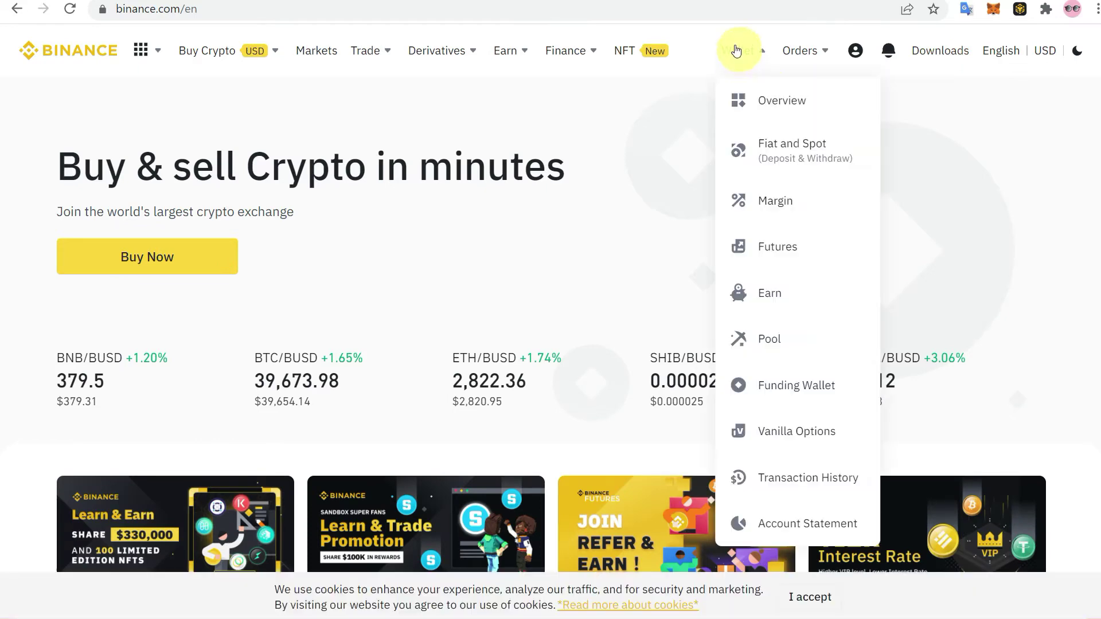
{"action": "left_click", "coordinate": [776, 103]}
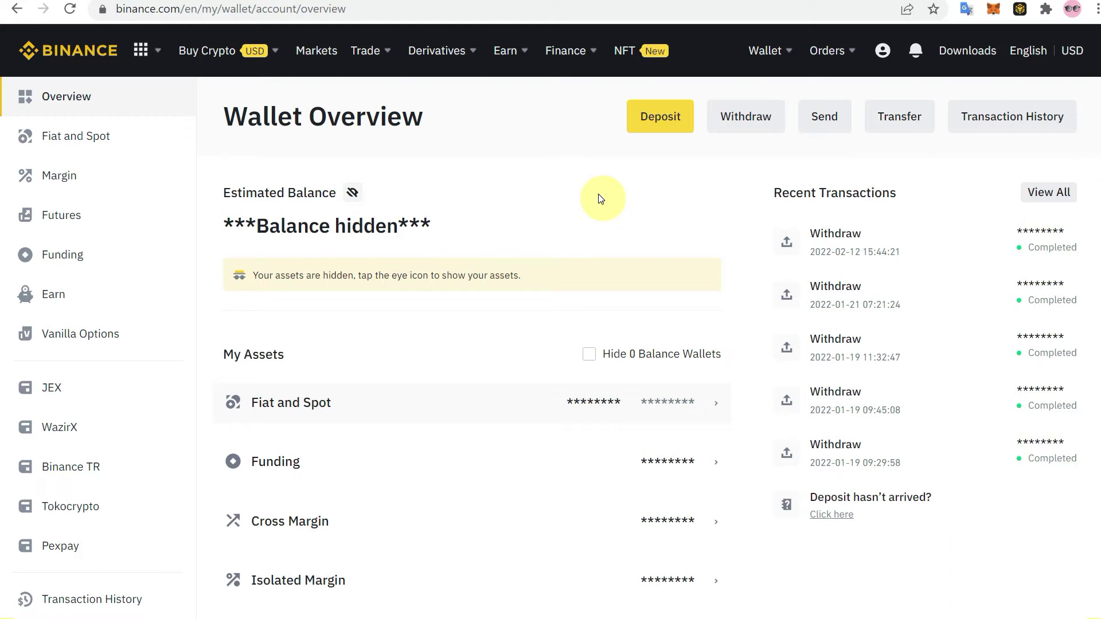
{"action": "left_click", "coordinate": [95, 141]}
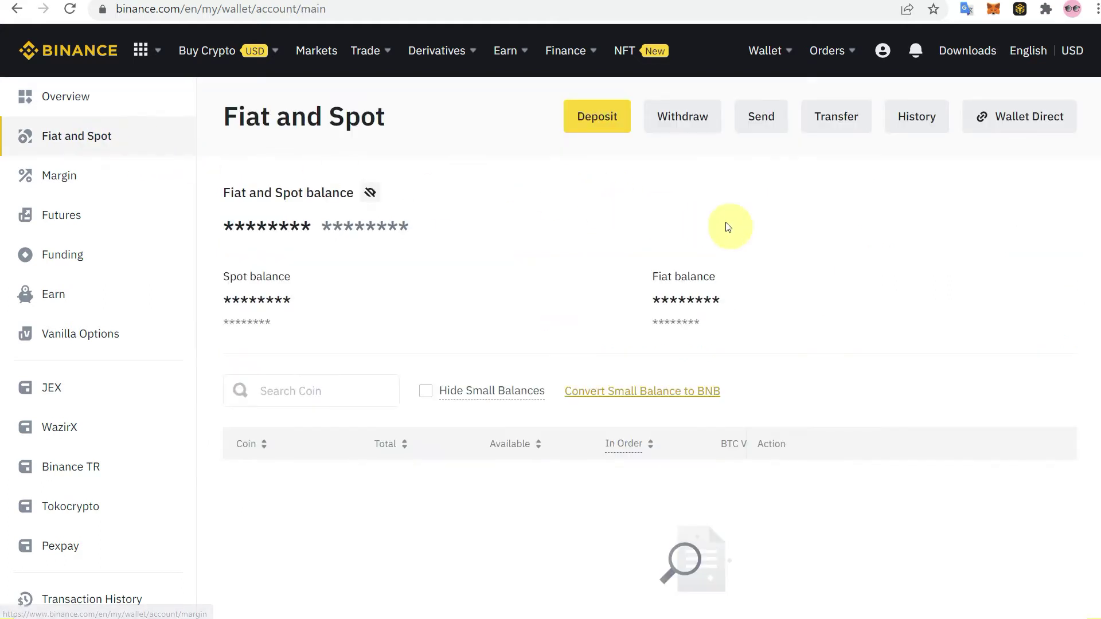
- Filter the Fiat and Spot coin list by 'eth'
{"action": "scroll", "coordinate": [508, 226], "scroll_direction": "down", "scroll_amount": 3}
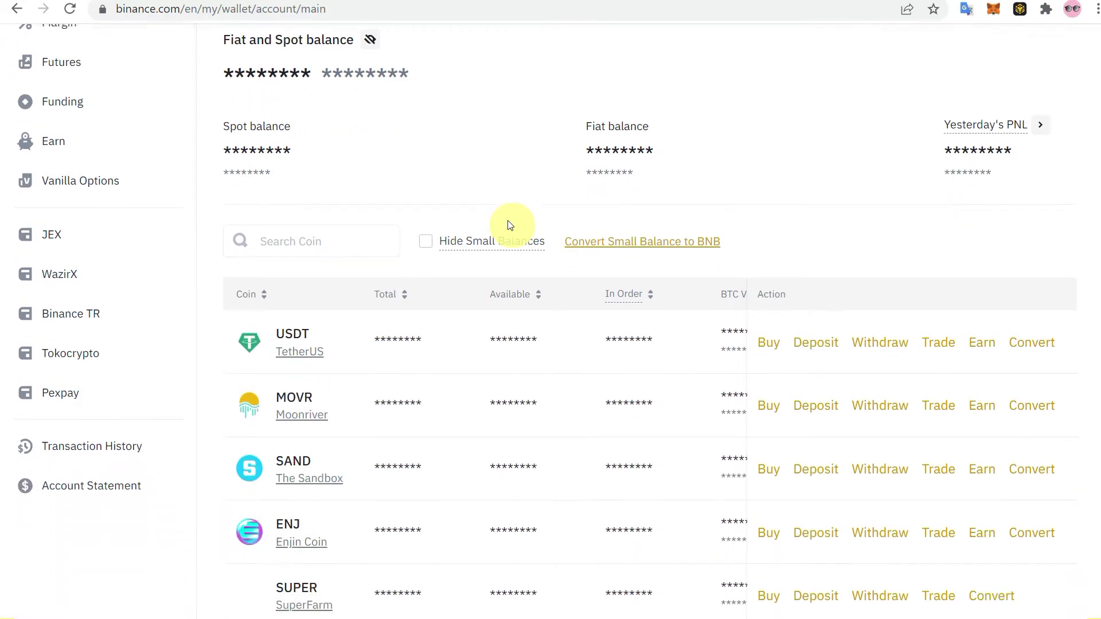
{"action": "left_click", "coordinate": [329, 148]}
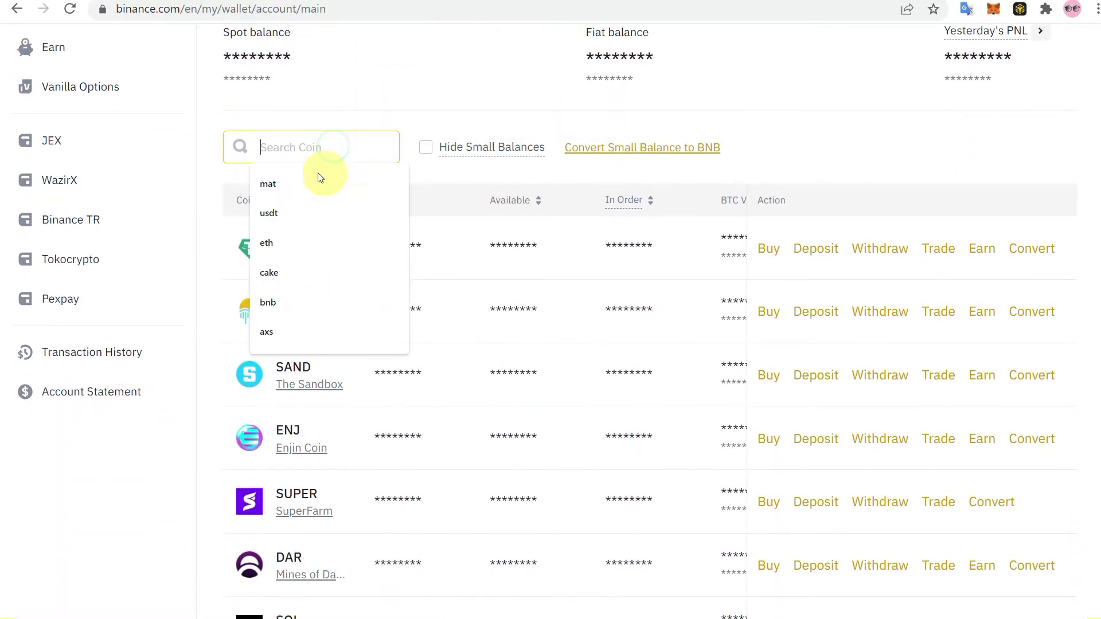
{"action": "left_click", "coordinate": [311, 182]}
{"action": "type", "text": "eth"}
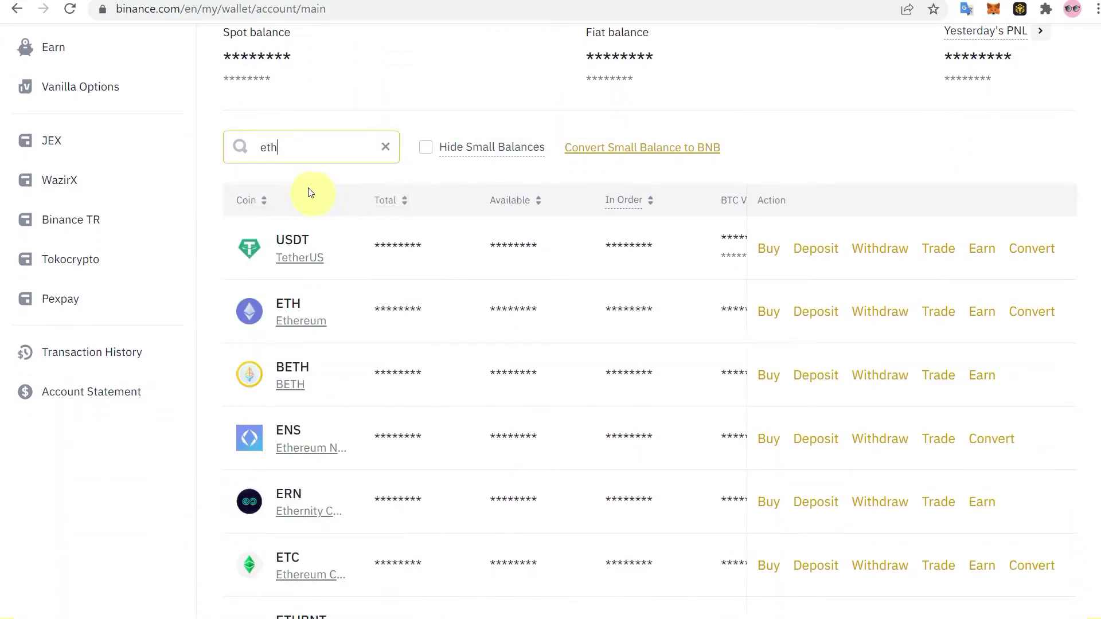
- Copy the ETH deposit address for the Ethereum (ERC20) network
{"action": "left_click", "coordinate": [820, 312]}
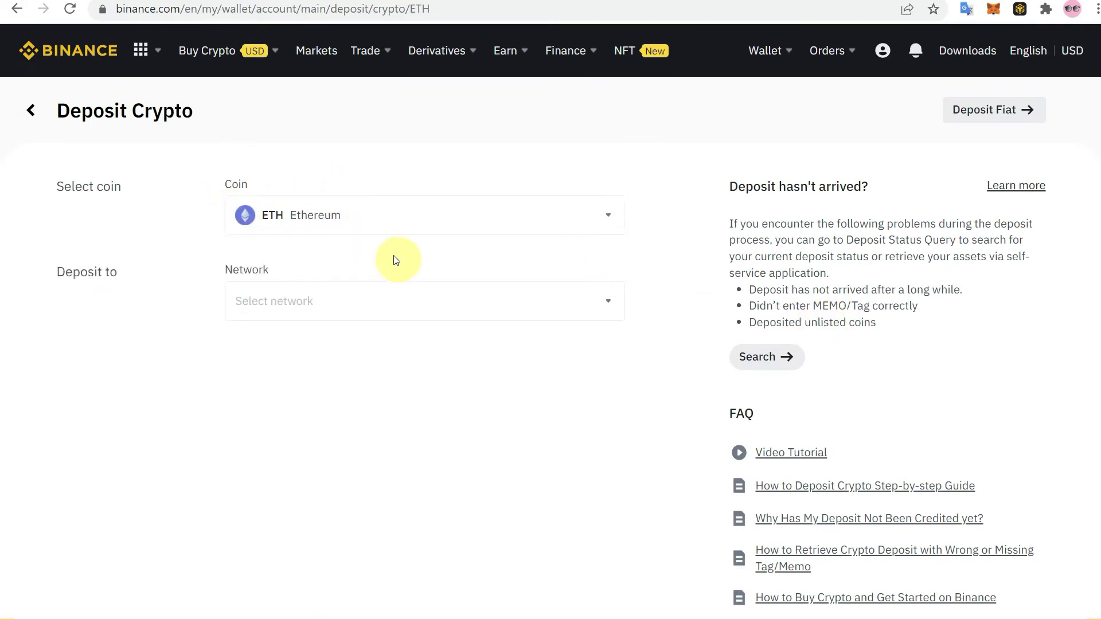
{"action": "left_click", "coordinate": [430, 301]}
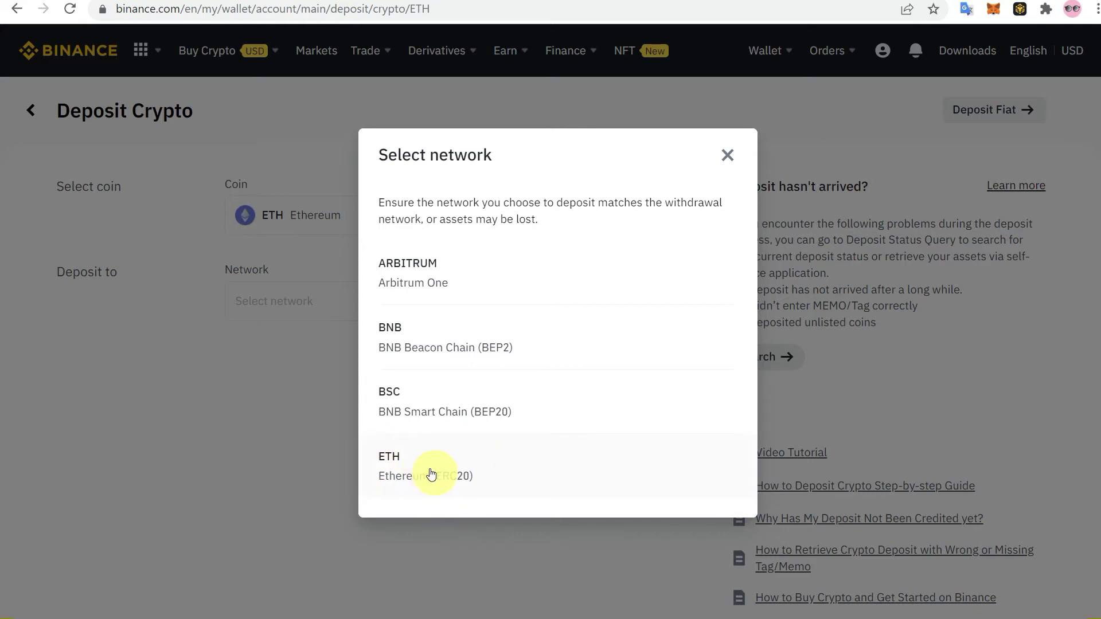
{"action": "left_click", "coordinate": [454, 470]}
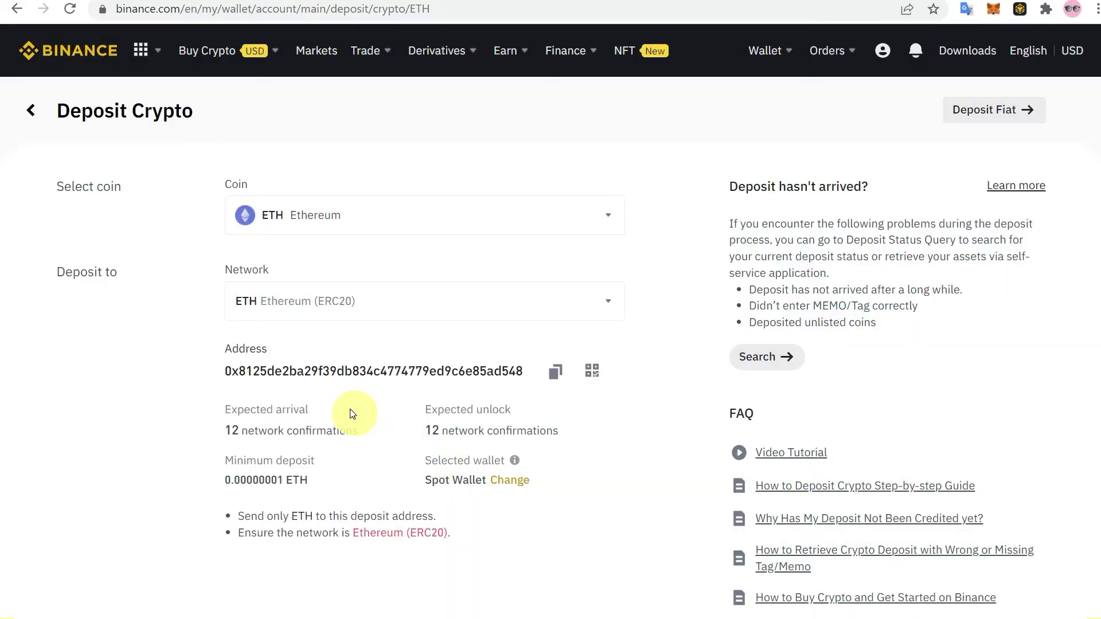
{"action": "left_click", "coordinate": [555, 375]}
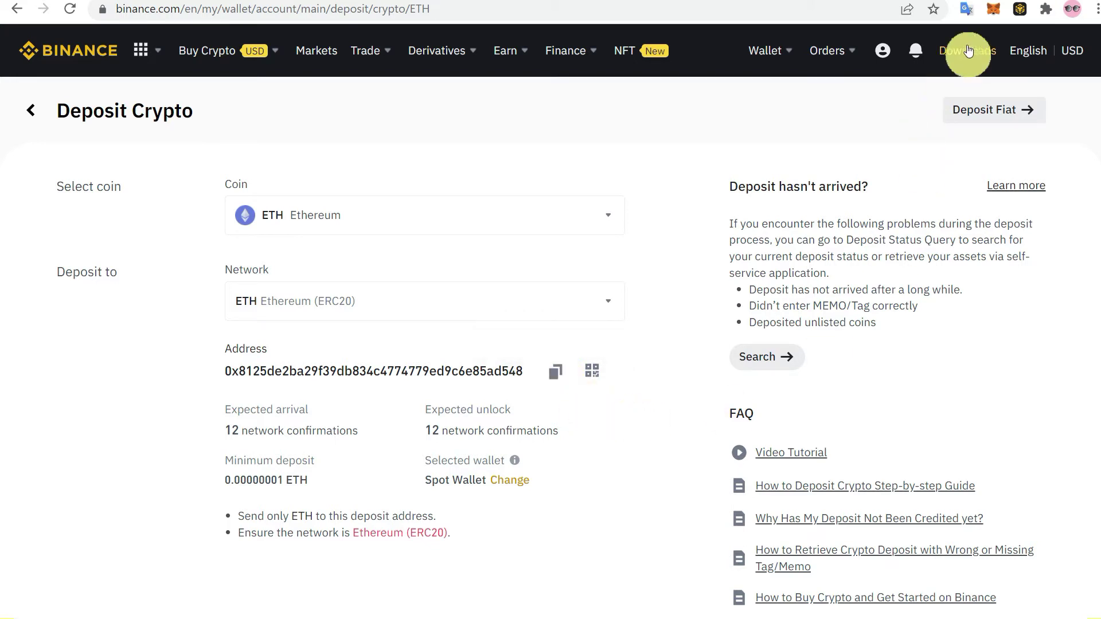
{"action": "left_click", "coordinate": [994, 12]}
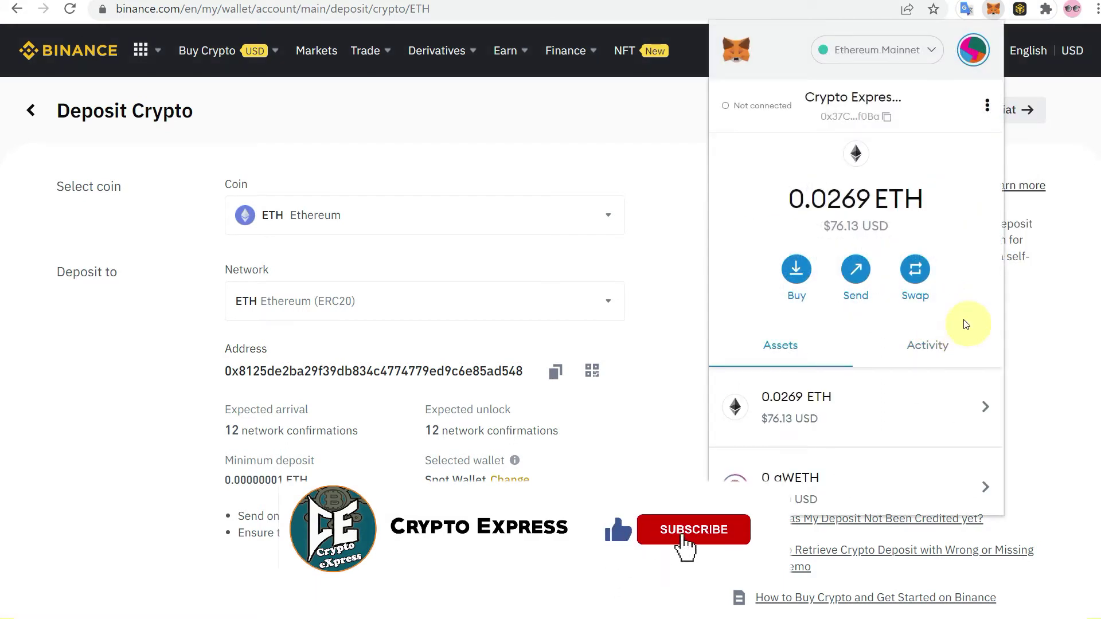
- Start a MetaMask send with the Binance deposit address pasted as recipient
{"action": "left_click", "coordinate": [856, 272]}
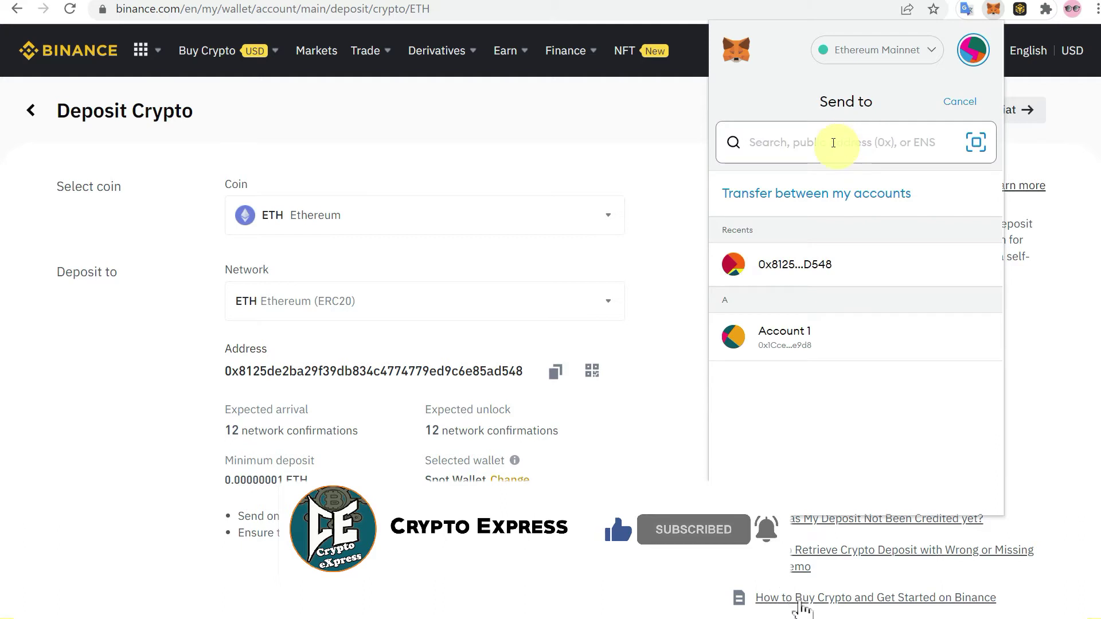
{"action": "key", "text": "ctrl+v"}
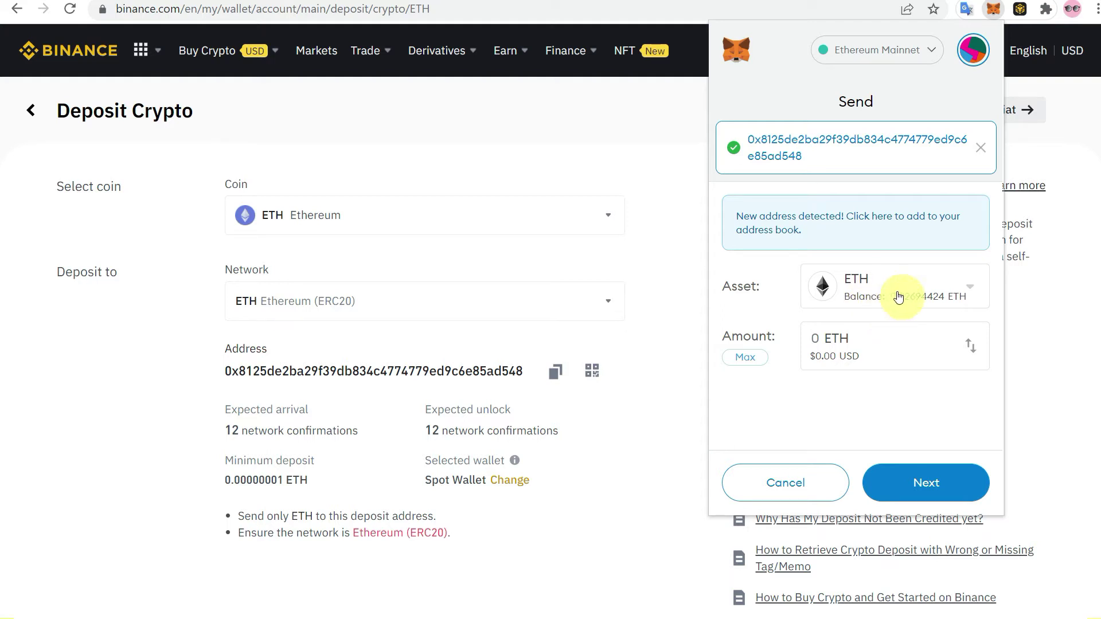
- Send the maximum amount, 0.02616731 ETH, to the deposit address and confirm it
{"action": "left_click", "coordinate": [748, 360]}
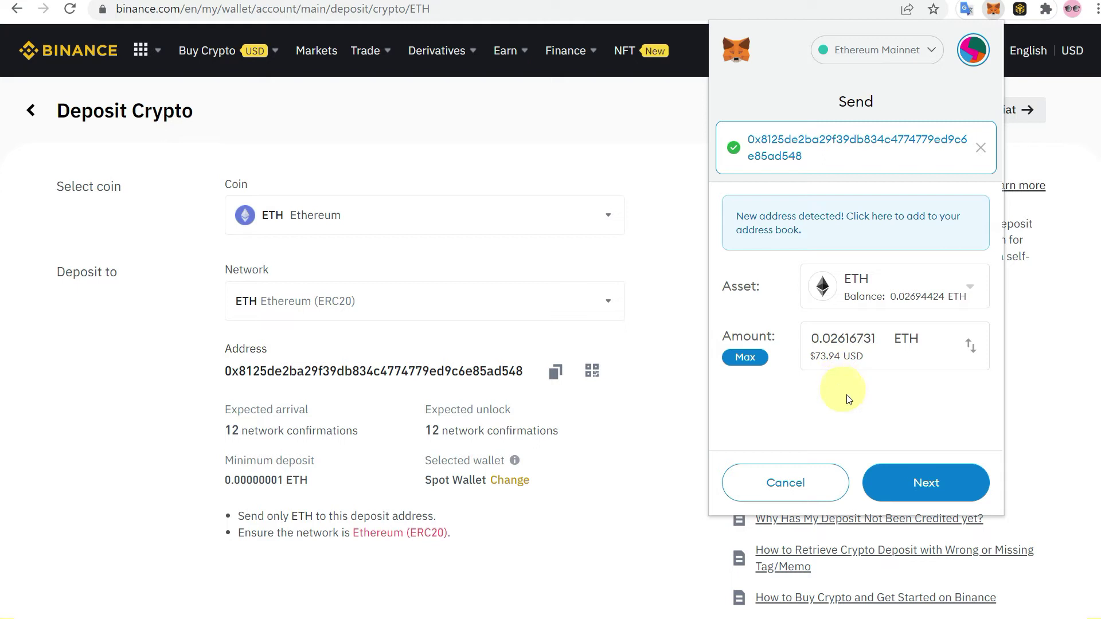
{"action": "left_click", "coordinate": [918, 479]}
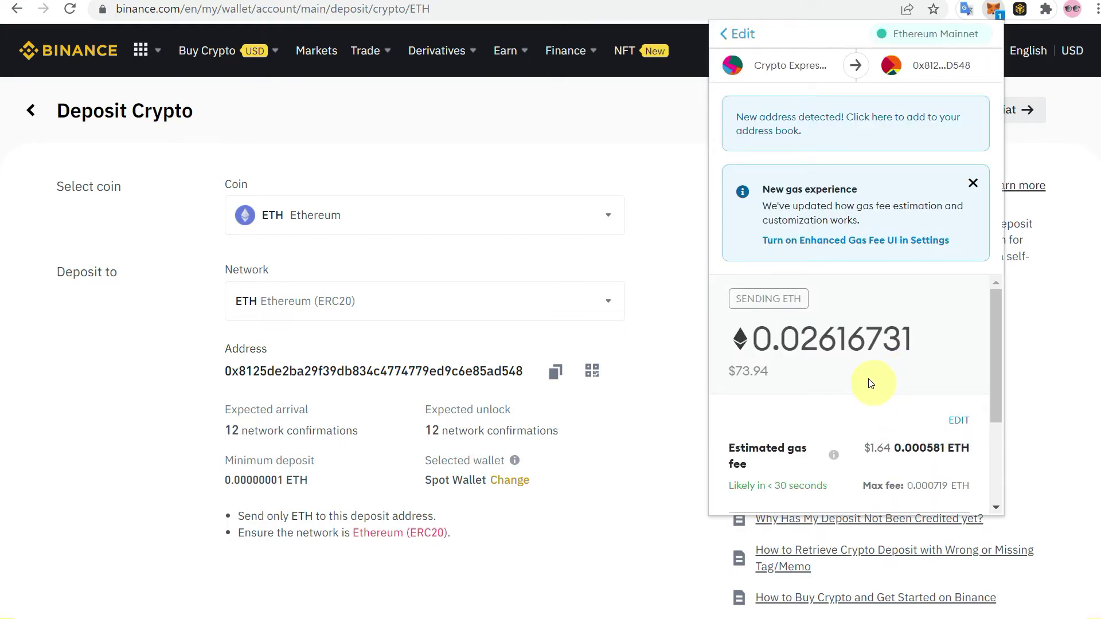
{"action": "scroll", "coordinate": [870, 383], "scroll_direction": "down", "scroll_amount": 3}
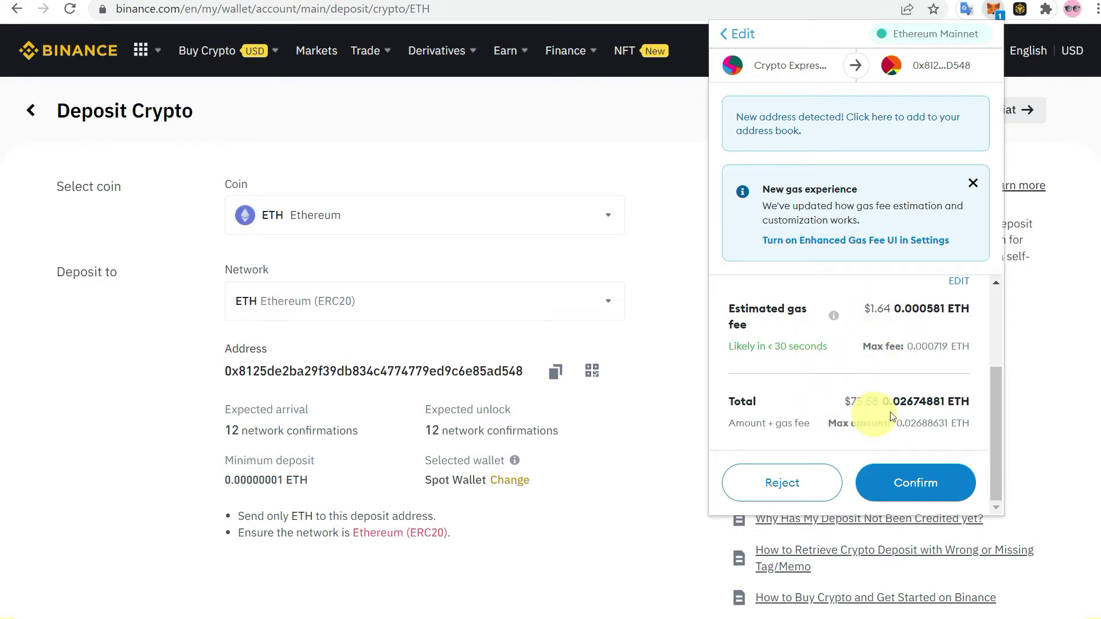
{"action": "left_click", "coordinate": [925, 488]}
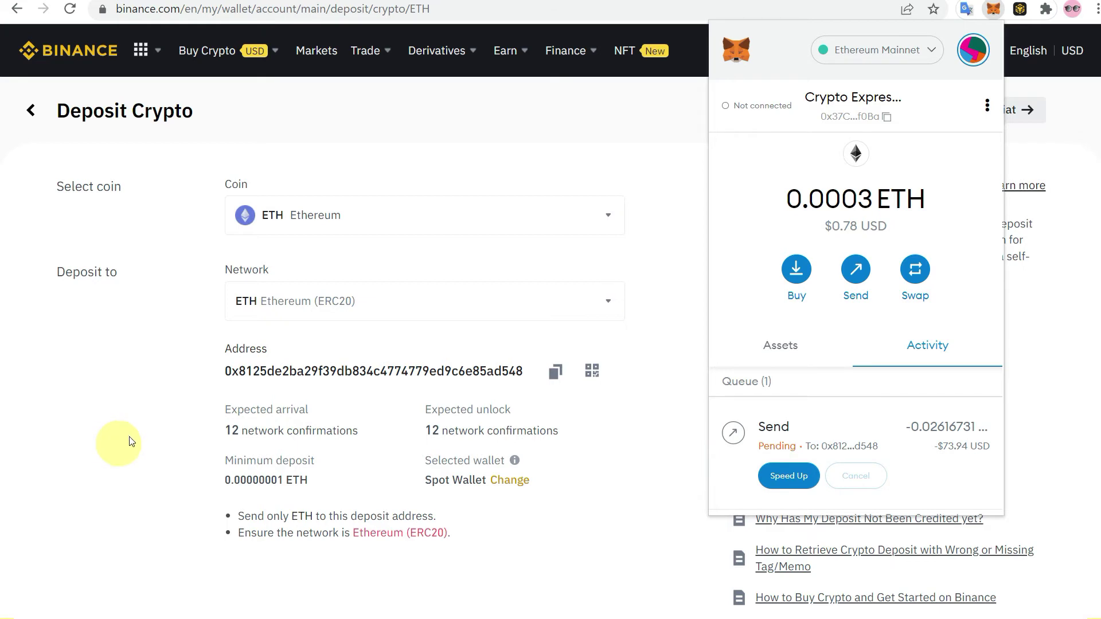
- View the Send's details in MetaMask: Confirmed, 0.000503 ETH total gas fee
{"action": "left_click", "coordinate": [161, 434]}
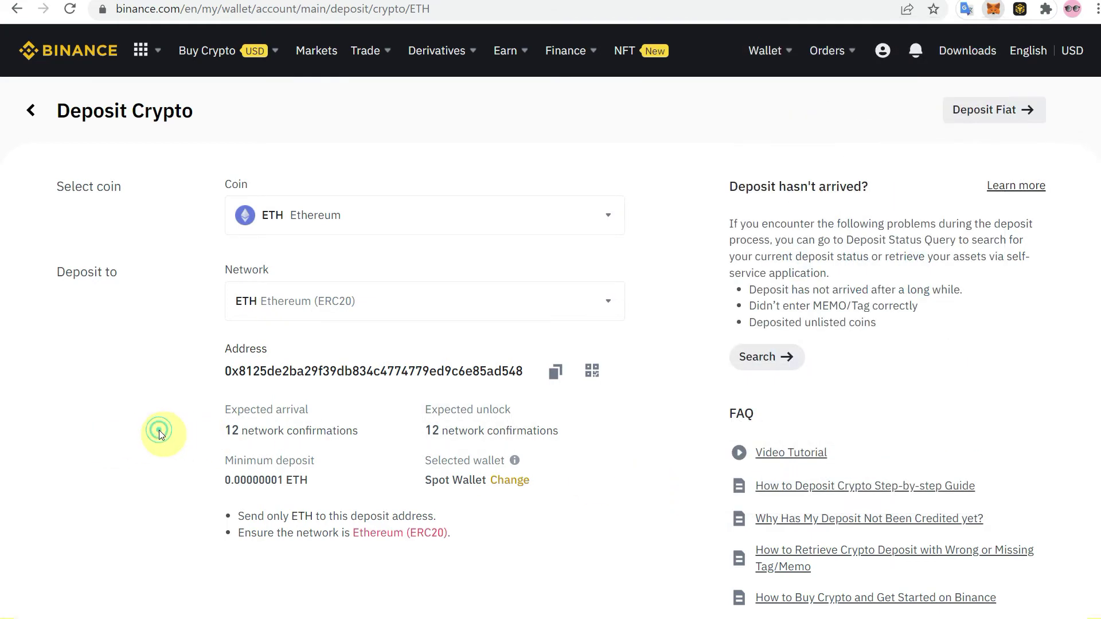
{"action": "scroll", "coordinate": [155, 433], "scroll_direction": "down", "scroll_amount": 3}
{"action": "scroll", "coordinate": [146, 430], "scroll_direction": "down", "scroll_amount": 2}
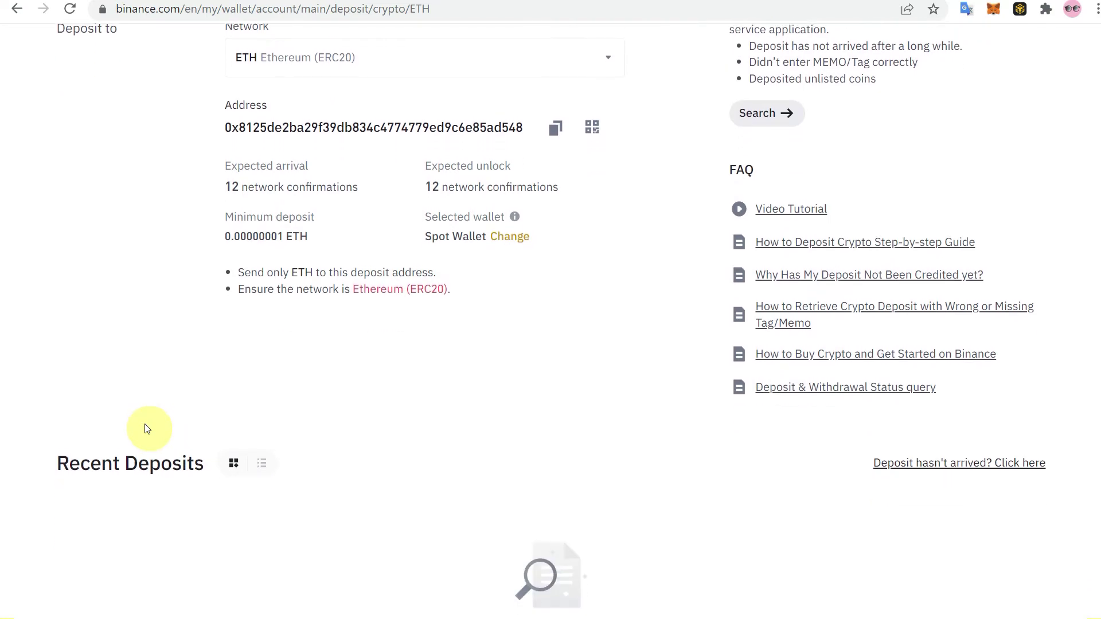
{"action": "left_click", "coordinate": [995, 10]}
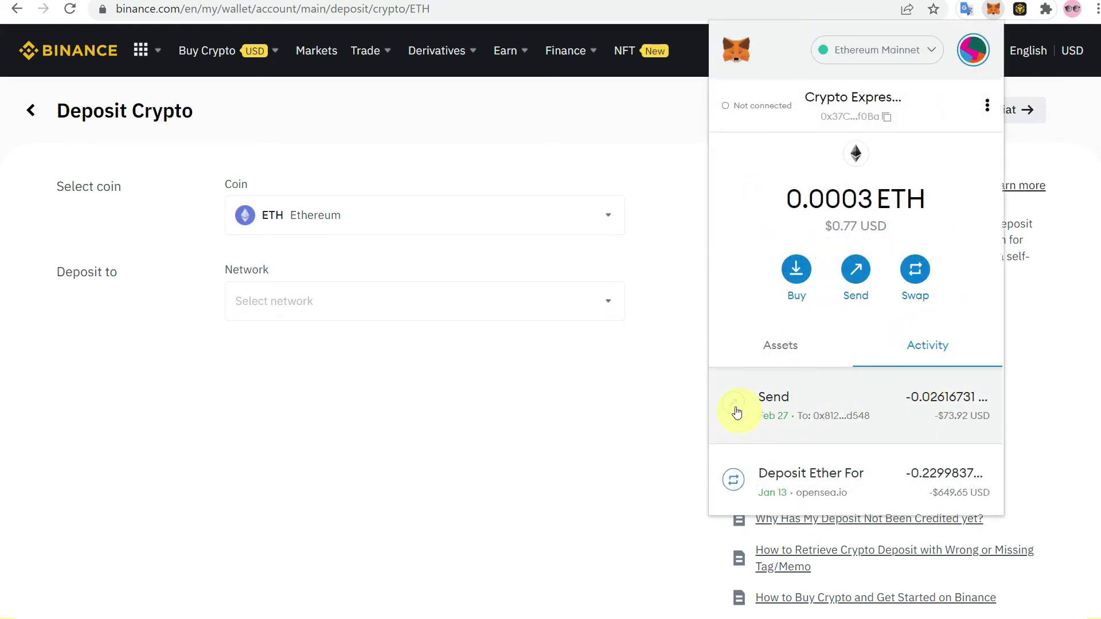
{"action": "left_click", "coordinate": [871, 408]}
{"action": "scroll", "coordinate": [871, 396], "scroll_direction": "down", "scroll_amount": 5}
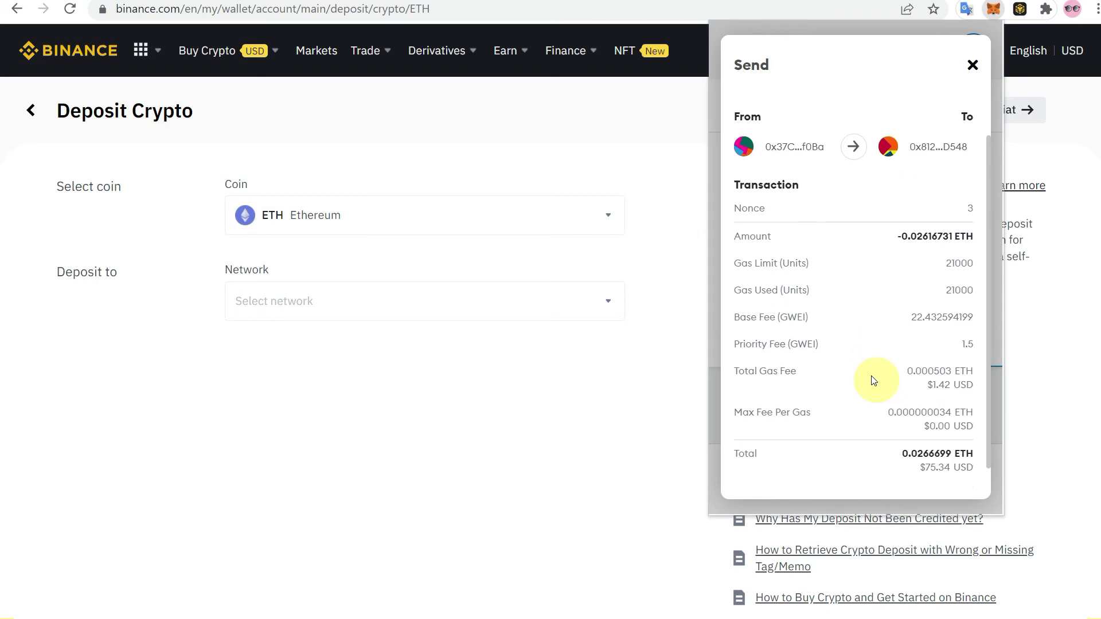
{"action": "scroll", "coordinate": [877, 344], "scroll_direction": "up", "scroll_amount": 5}
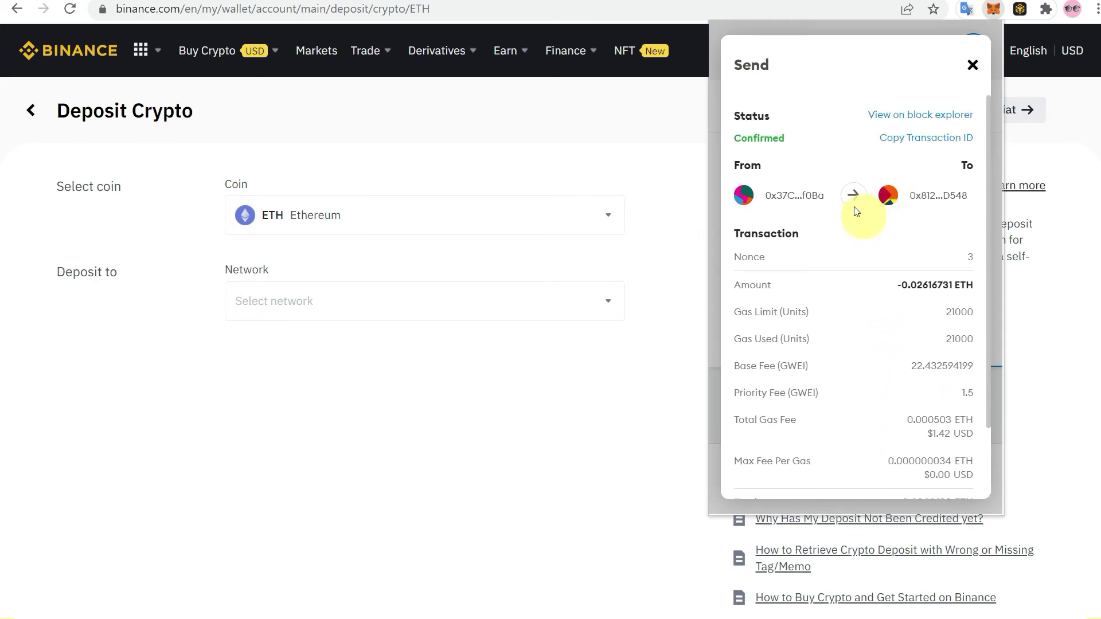
{"action": "scroll", "coordinate": [865, 355], "scroll_direction": "down", "scroll_amount": 2}
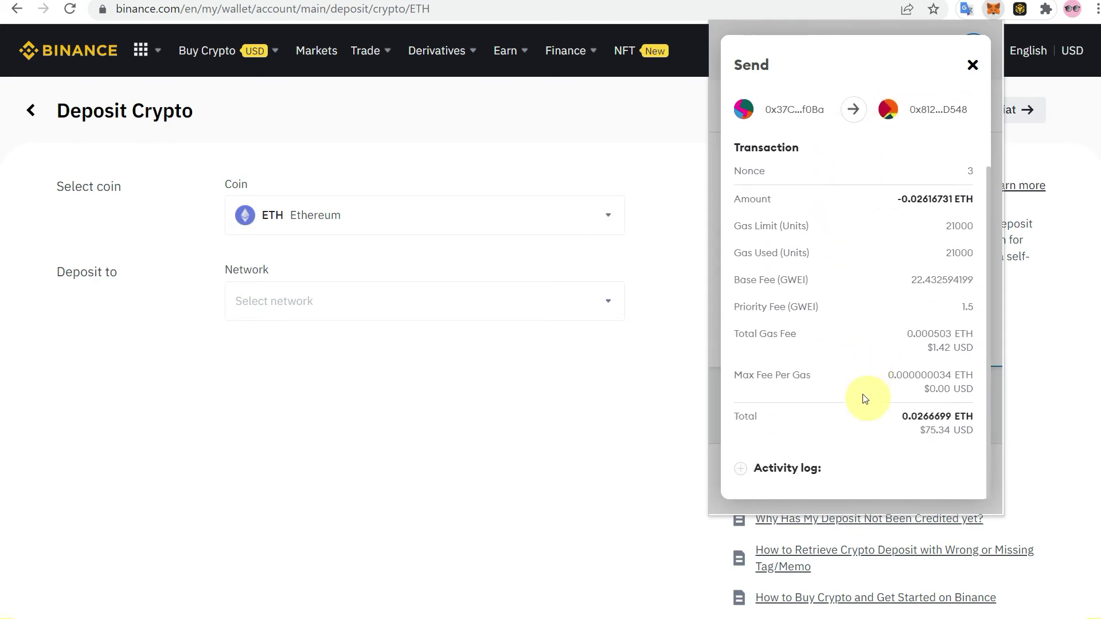
{"action": "scroll", "coordinate": [887, 432], "scroll_direction": "up", "scroll_amount": 3}
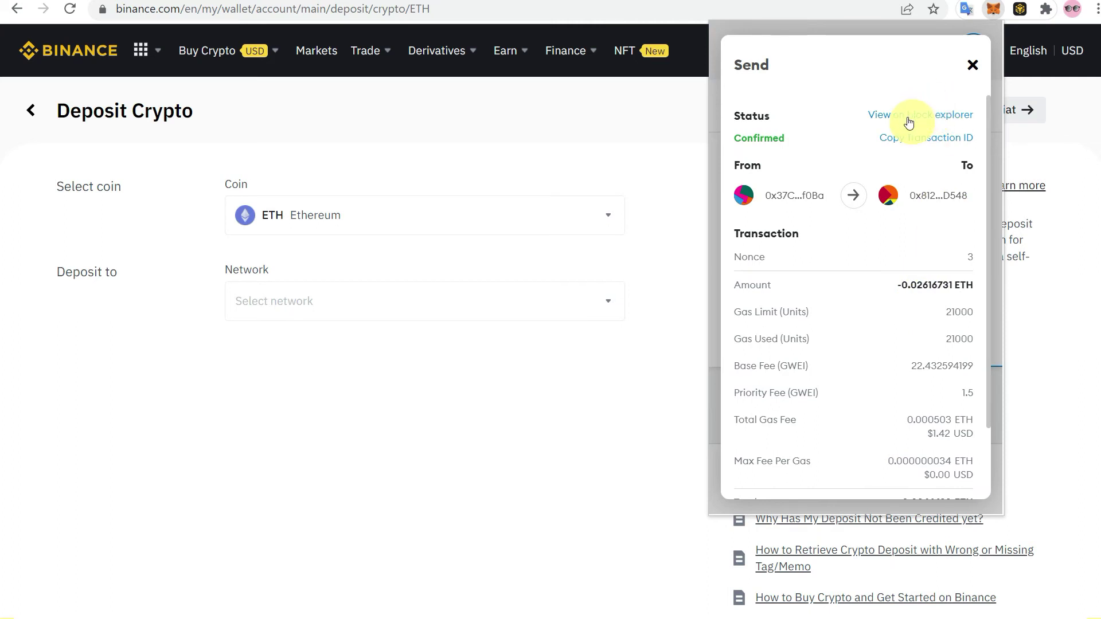
- Verify the transfer shows Success on Etherscan, then refresh the Binance deposit page
{"action": "left_click", "coordinate": [909, 118]}
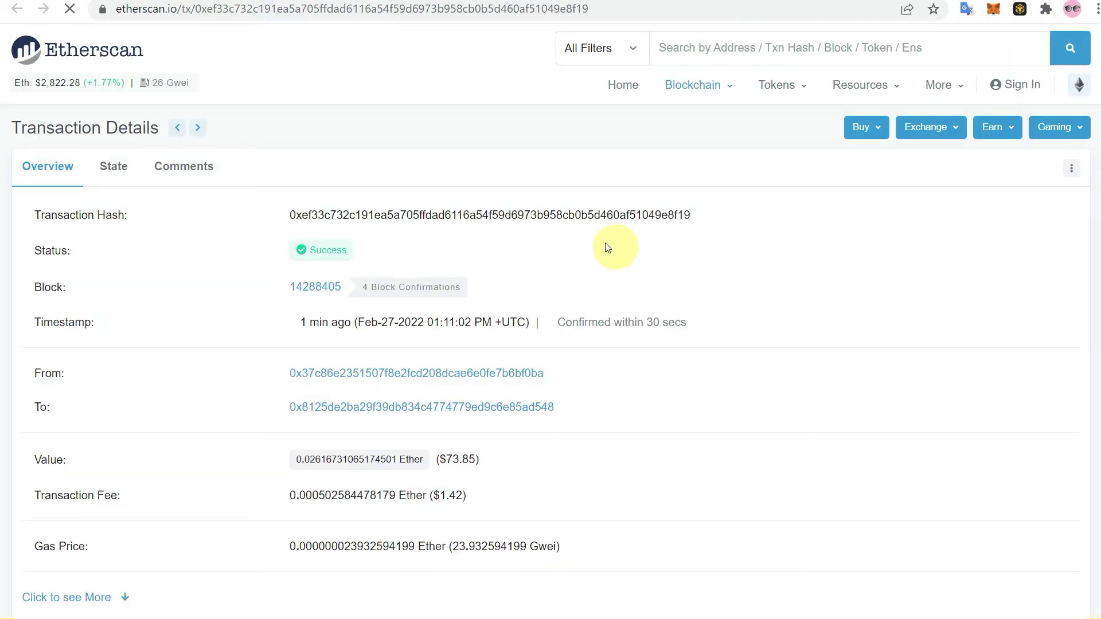
{"action": "mouse_move", "coordinate": [295, 247]}
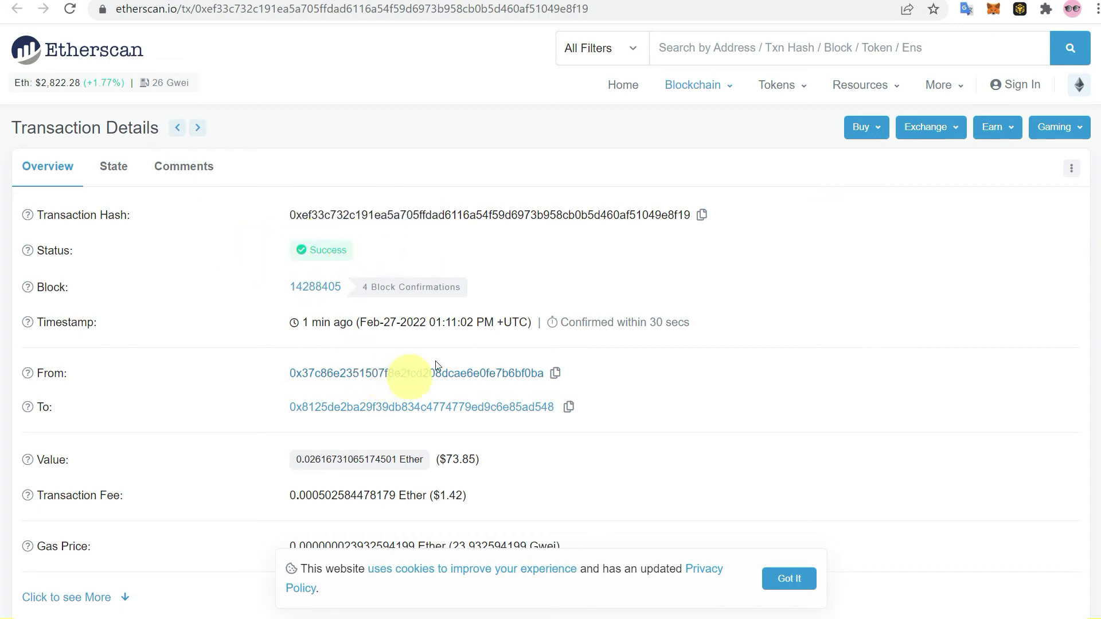
{"action": "scroll", "coordinate": [669, 402], "scroll_direction": "down", "scroll_amount": 3}
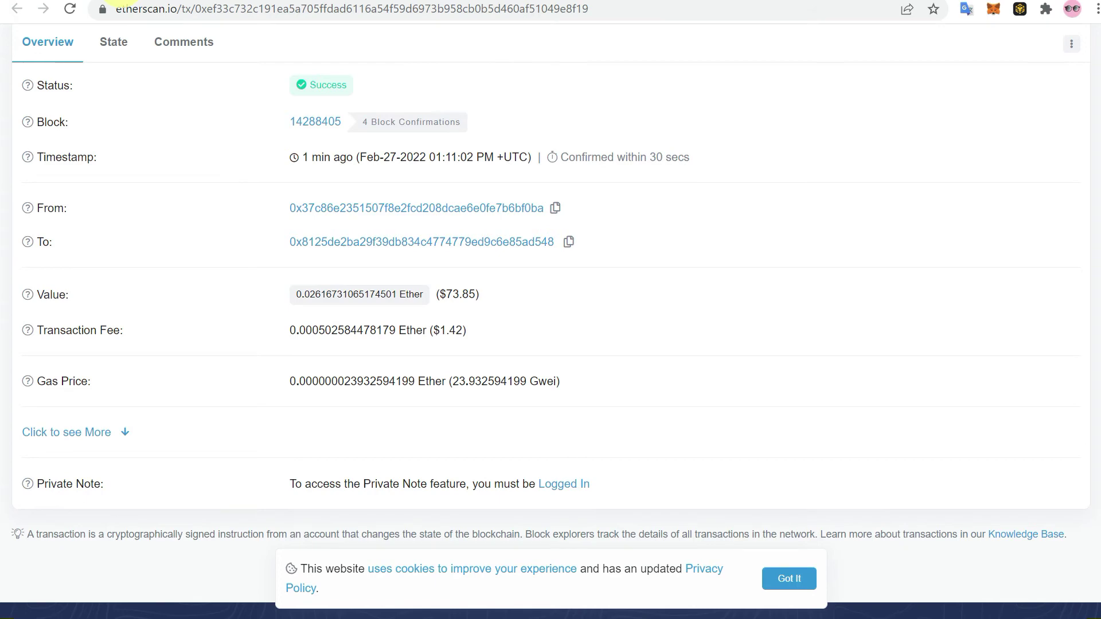
{"action": "left_click", "coordinate": [121, 1]}
{"action": "key", "text": "F5"}
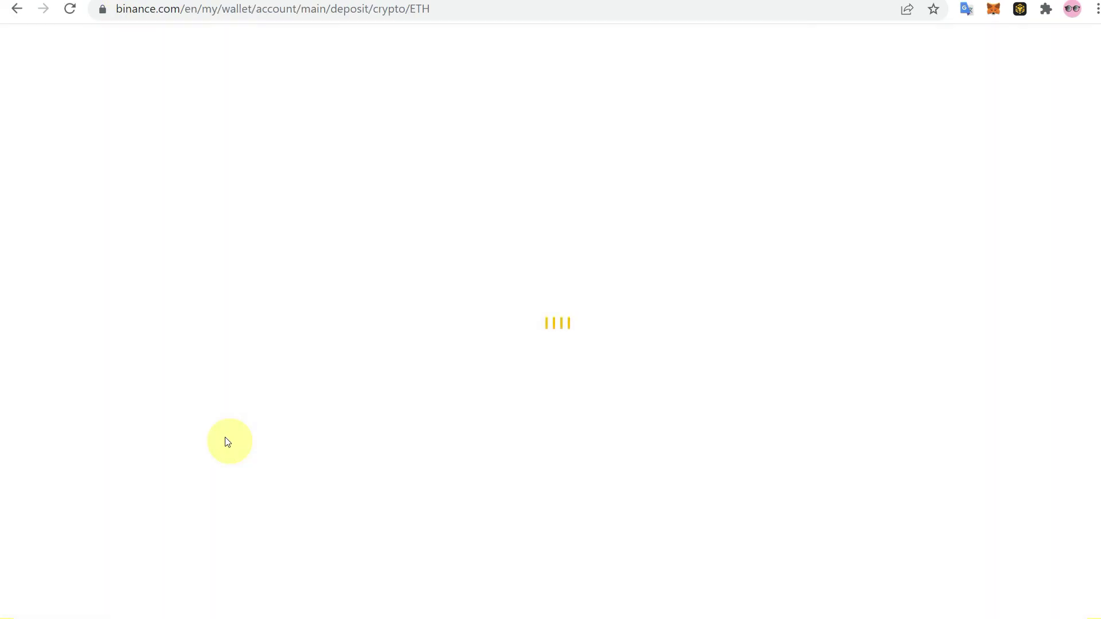
- Open the deposit history showing the 0.02616731 ETH deposit as Confirming (7/12)
{"action": "scroll", "coordinate": [228, 442], "scroll_direction": "down", "scroll_amount": 2}
{"action": "scroll", "coordinate": [302, 425], "scroll_direction": "up", "scroll_amount": 2}
{"action": "scroll", "coordinate": [305, 428], "scroll_direction": "down", "scroll_amount": 1}
{"action": "scroll", "coordinate": [304, 427], "scroll_direction": "down", "scroll_amount": 2}
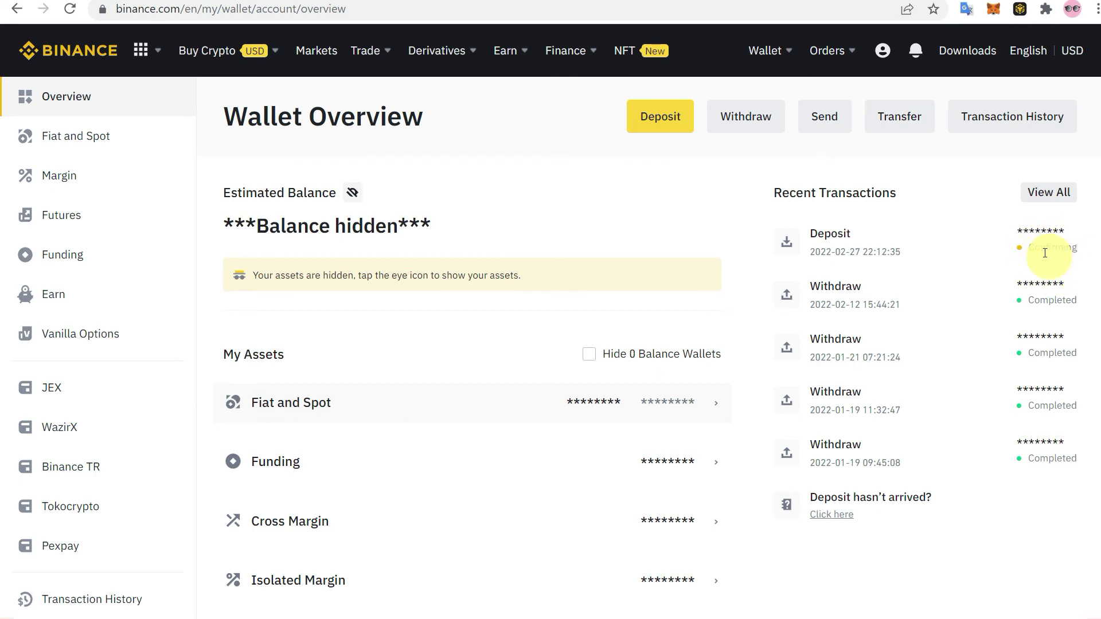
{"action": "left_click", "coordinate": [1057, 200]}
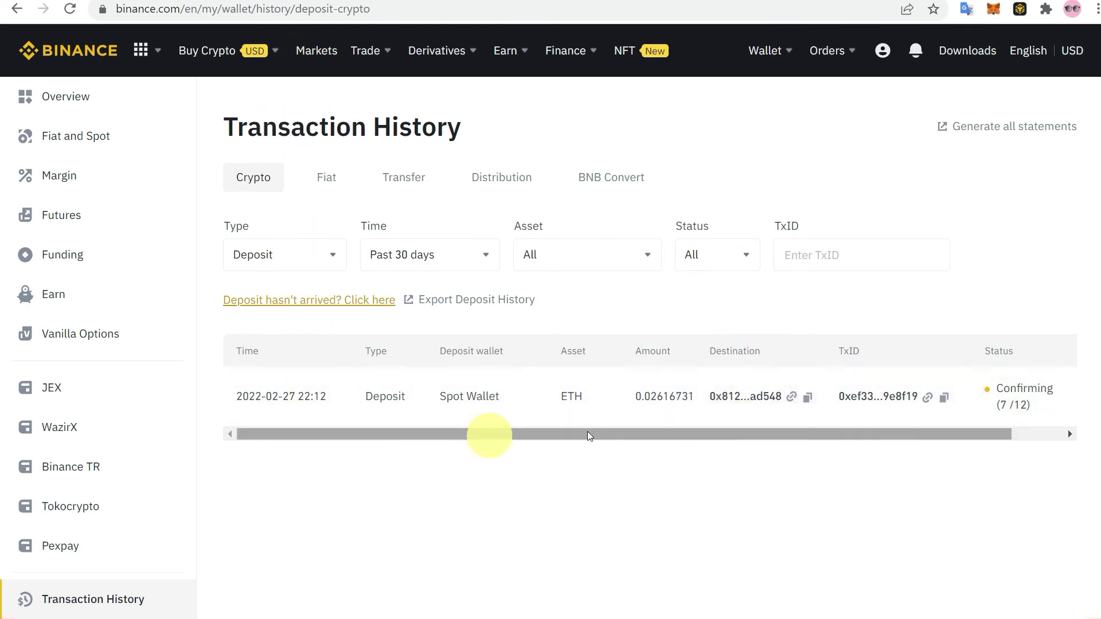
- Wait for the 0.02616731 ETH deposit to show Completed and check the Deposit Successful notification
{"action": "mouse_move", "coordinate": [778, 65]}
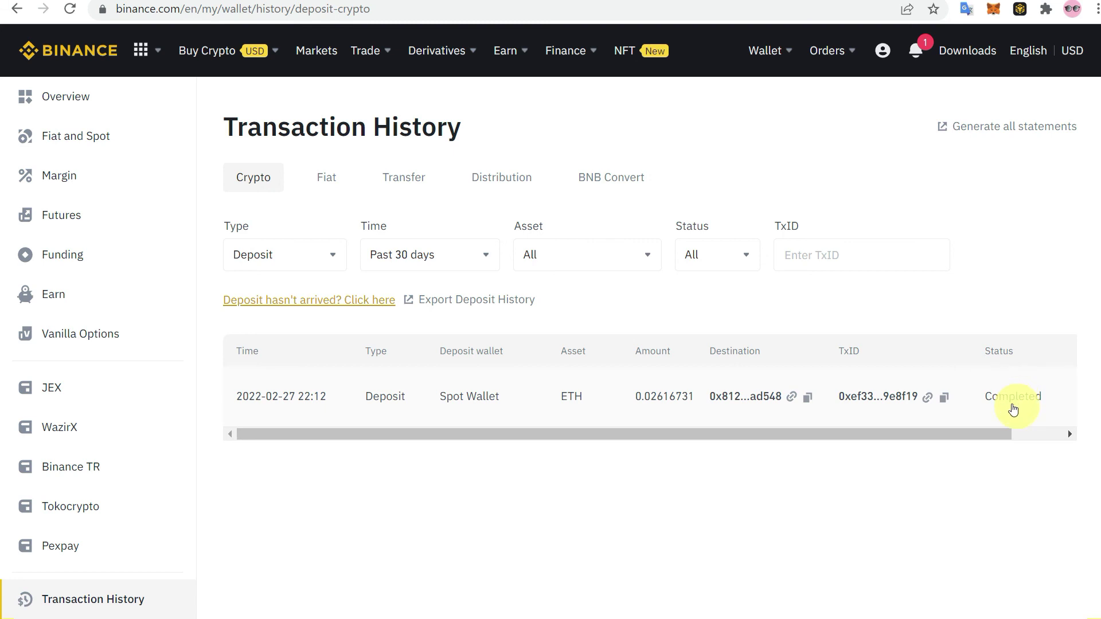
{"action": "mouse_move", "coordinate": [915, 51]}
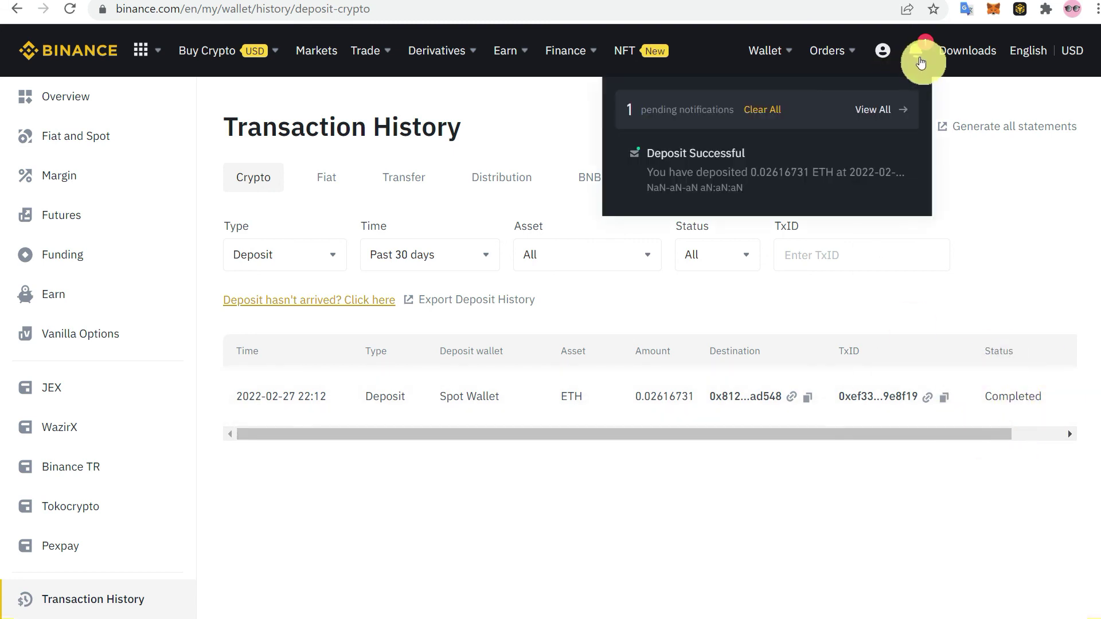